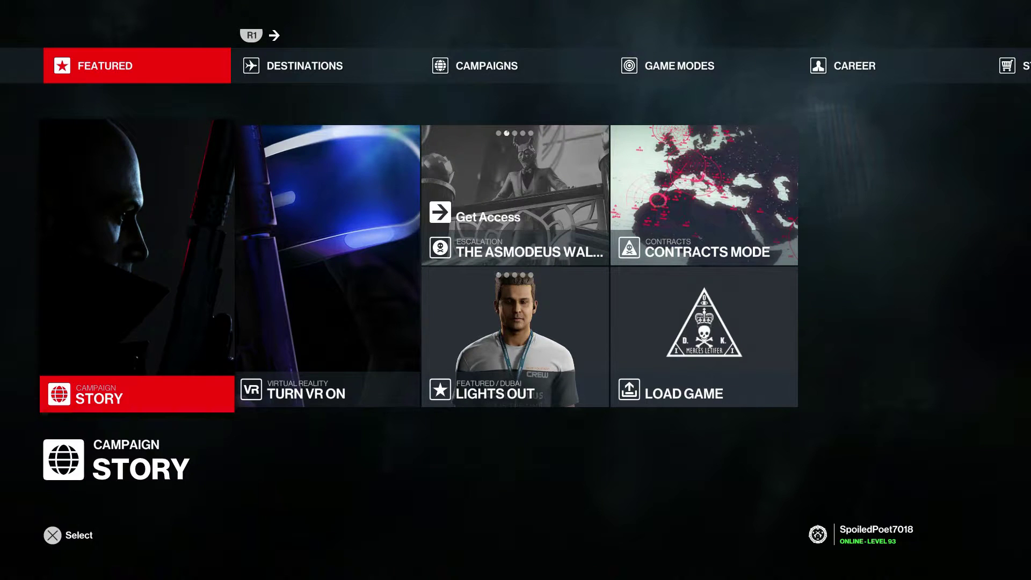
Go to the console home, browse the HITMAN 3 and HITMAN 2 tiles, then resume HITMAN 3.
key("super")
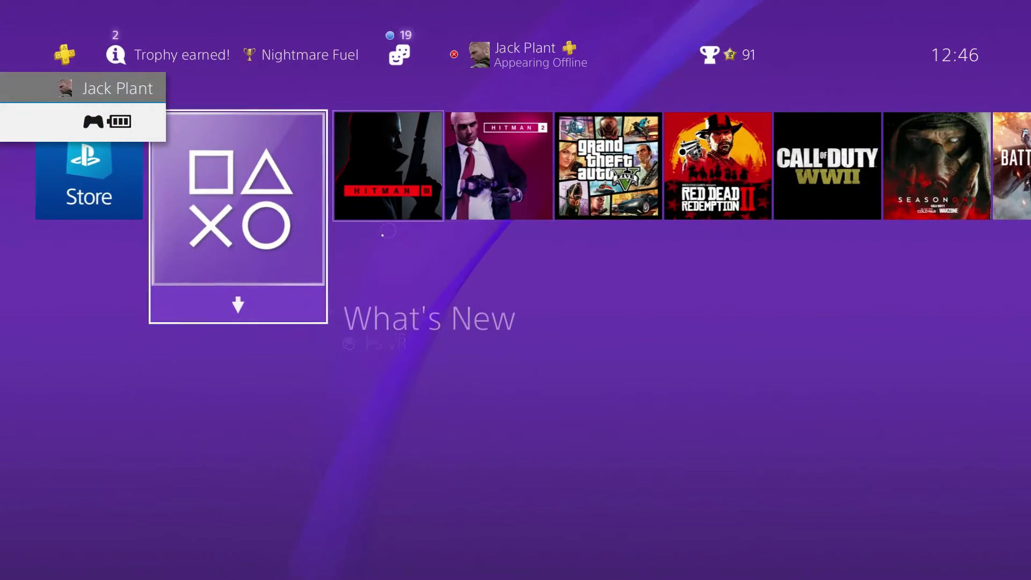
key("Right")
key("Right")
key("Left")
key("Right")
key("Left")
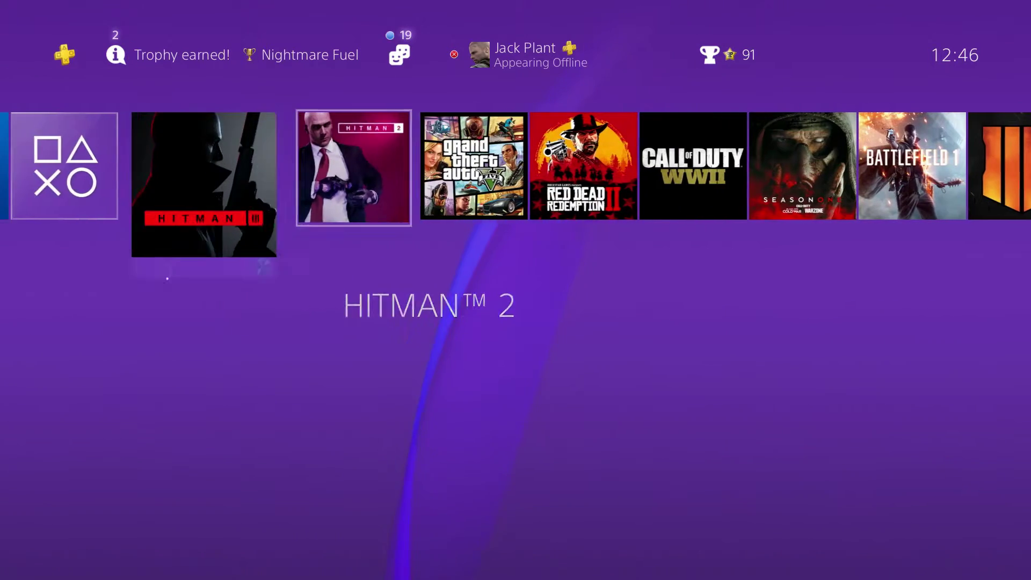
key("Left")
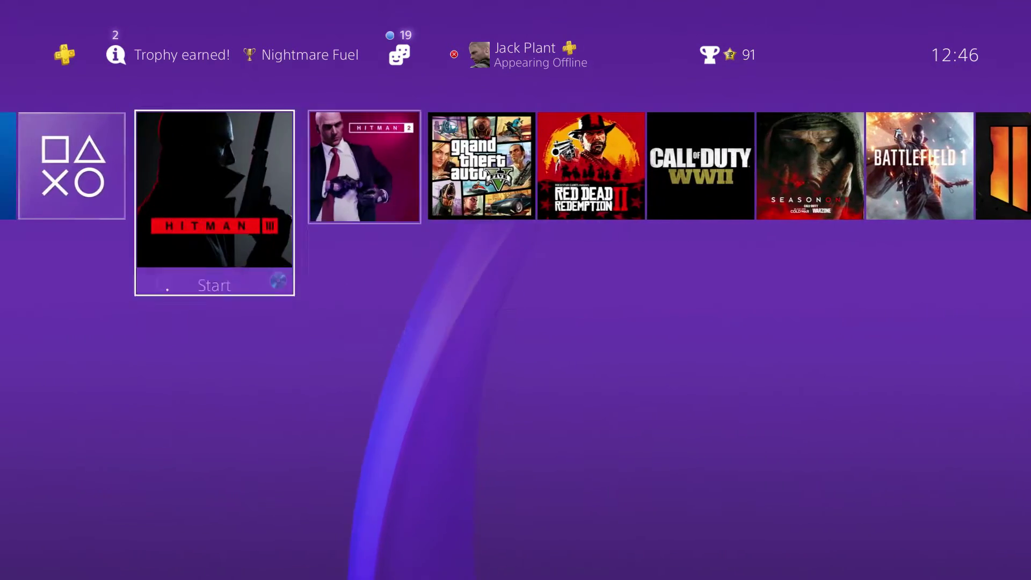
key("Right")
key("Left")
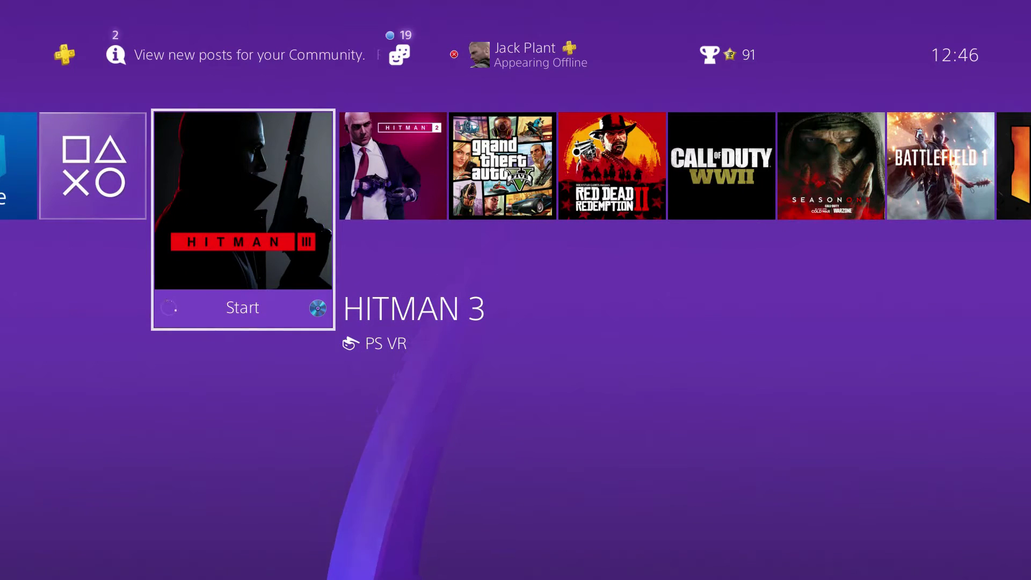
key("Right")
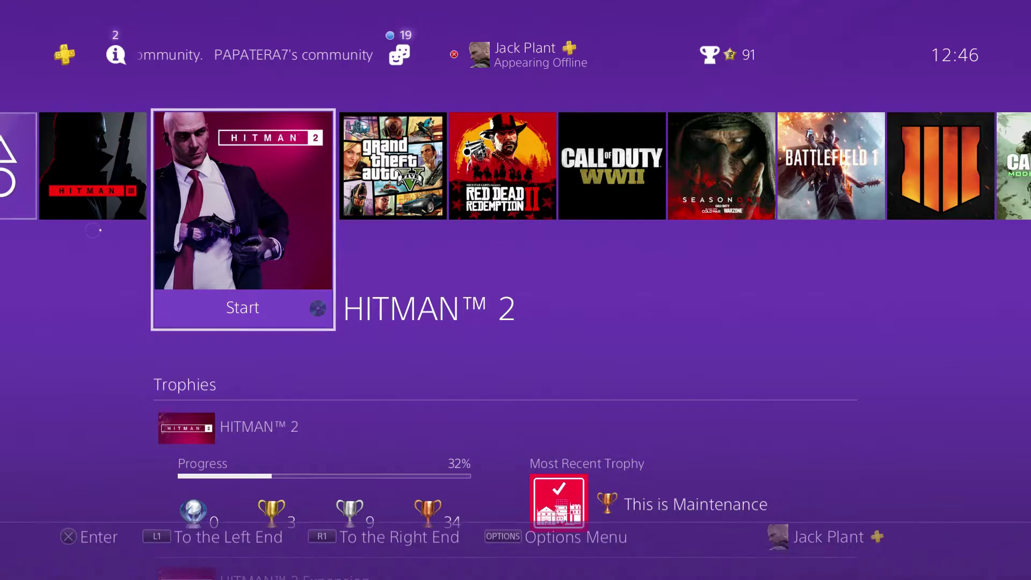
key("Left")
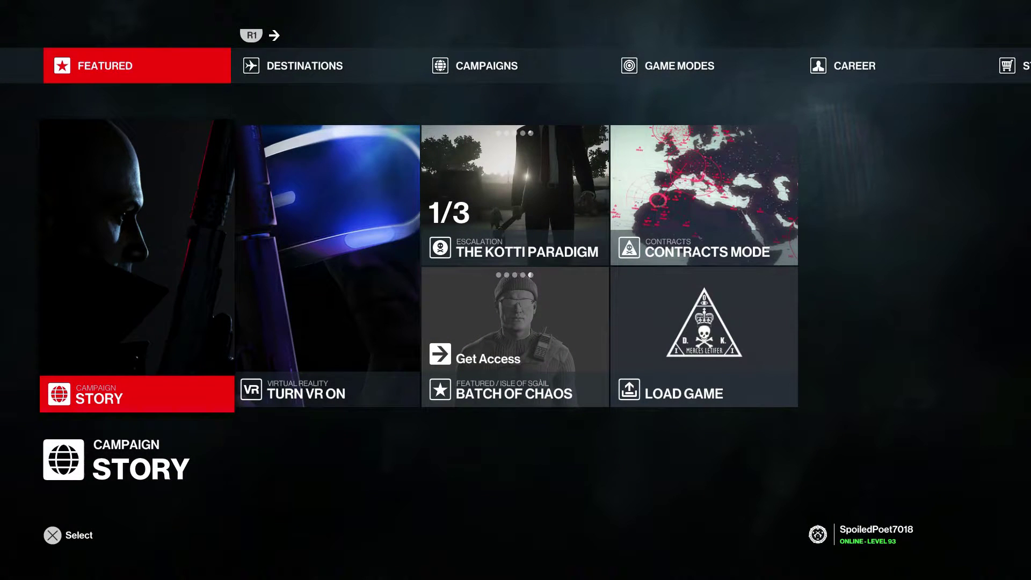
Open Options > IOI ACCOUNT to confirm 'Account Linked', then return to the home screen.
key("Page_Down")
key("Page_Down")
key("Page_Down")
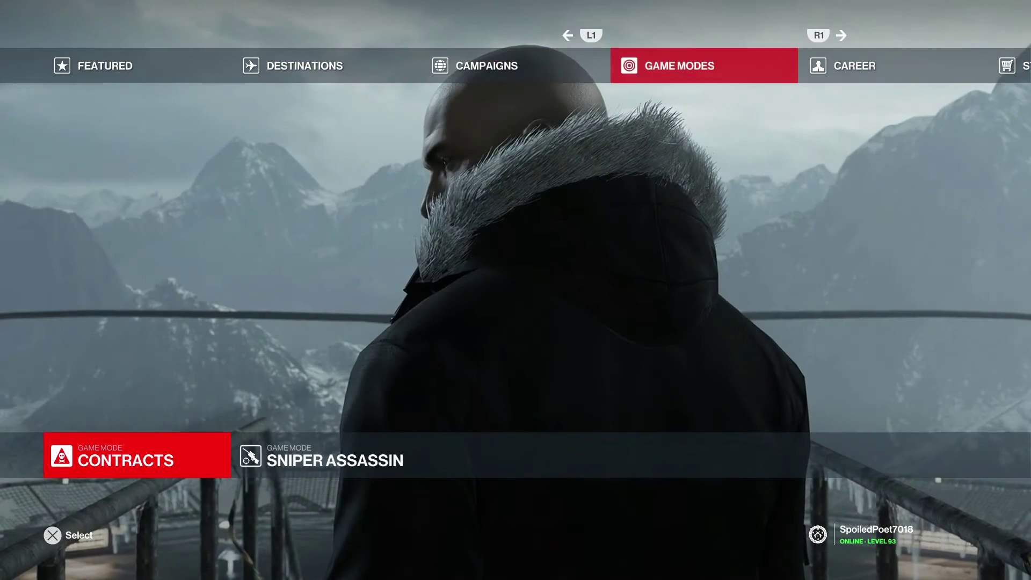
key("Page_Down")
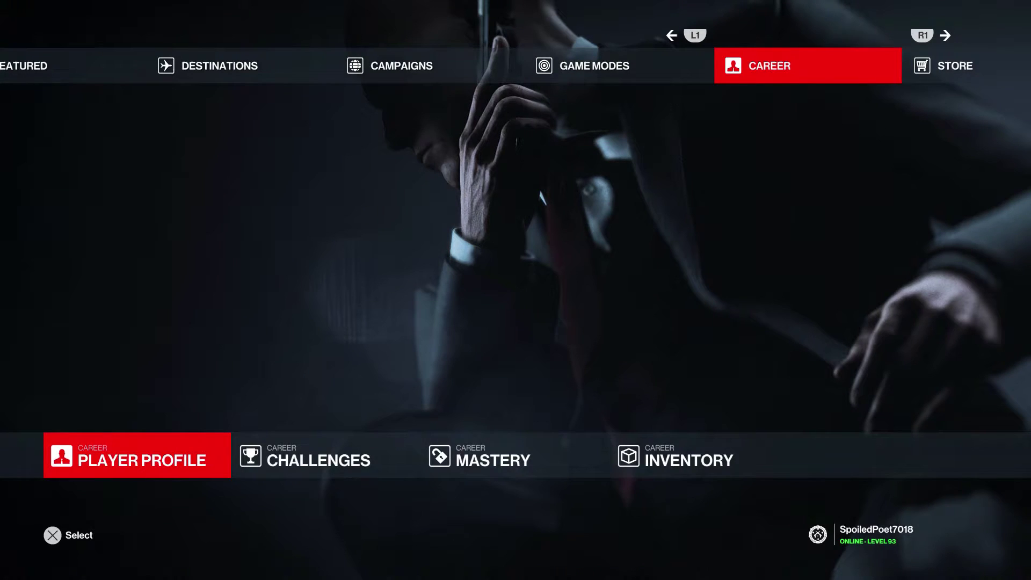
key("Page_Down")
key("Page_Down")
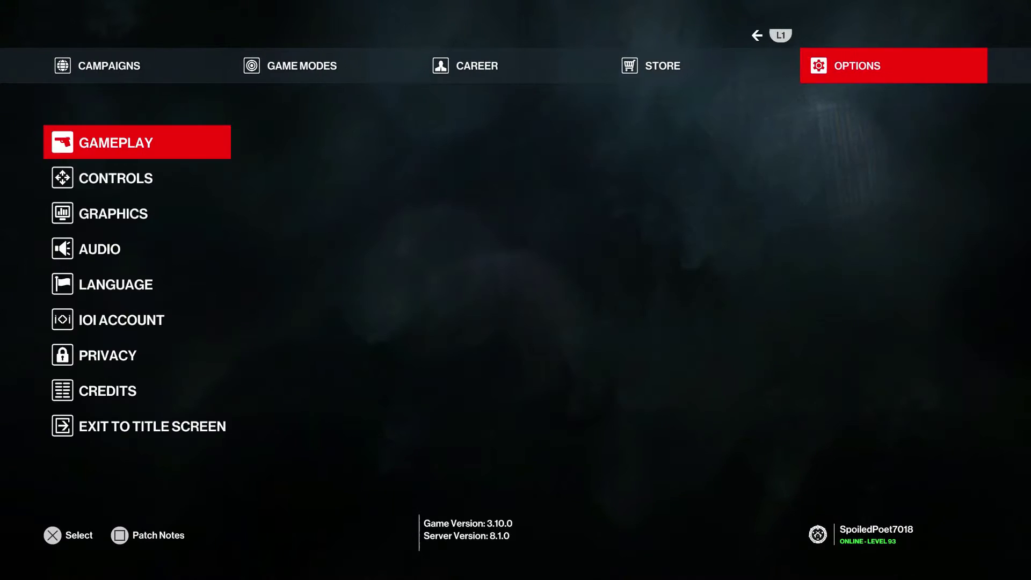
key("Down")
key("Down")
key("Down")
key("Down")
key("Down")
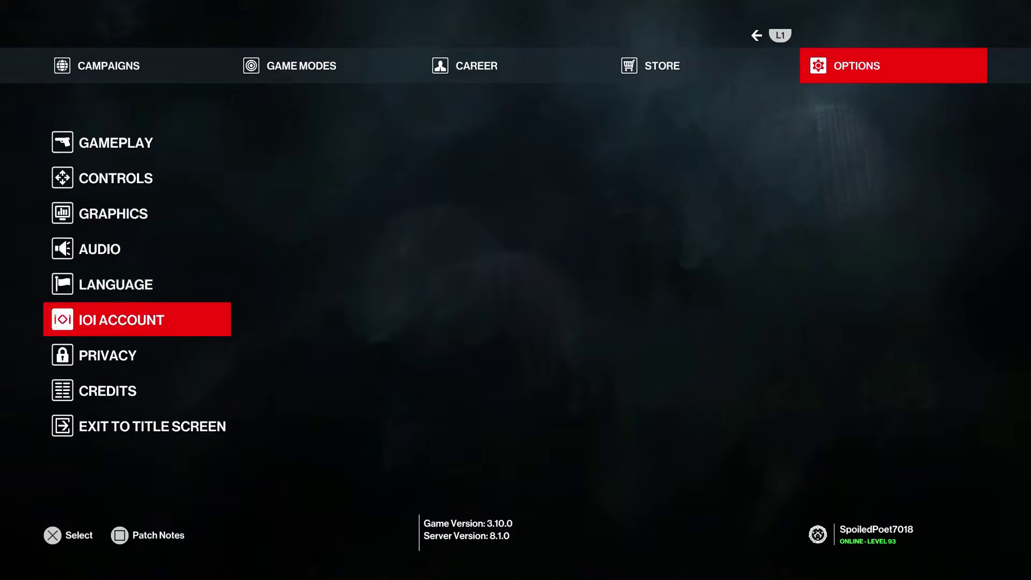
key("Up")
key("Up")
key("Up")
key("Down")
key("Down")
key("Down")
key("Down")
key("Down")
key("Down")
key("Up")
key("Up")
key("Up")
key("Up")
key("Up")
key("Down")
key("Down")
key("Return")
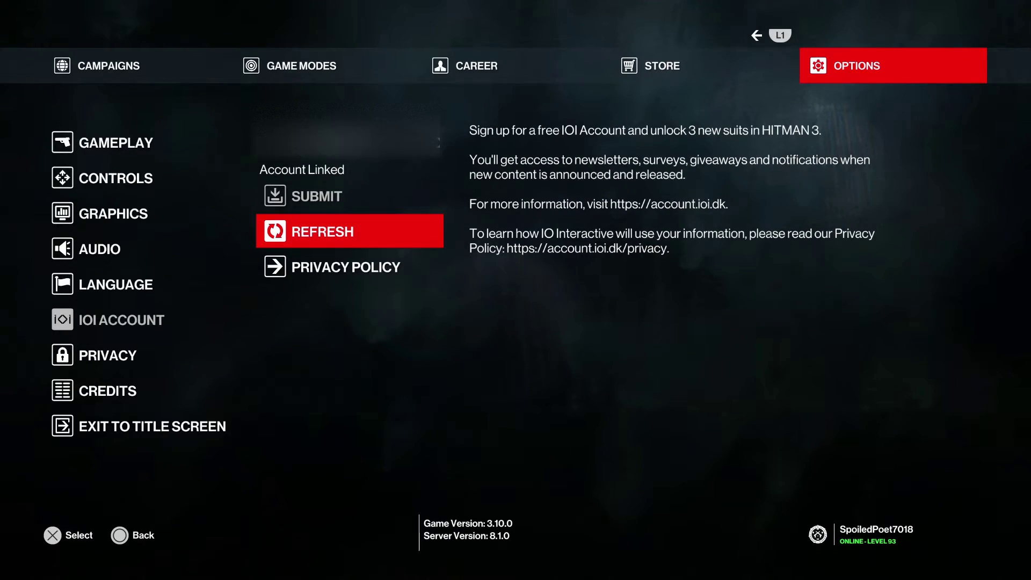
key("super")
Close the HITMAN 3 application from its tile's options menu.
key("Menu")
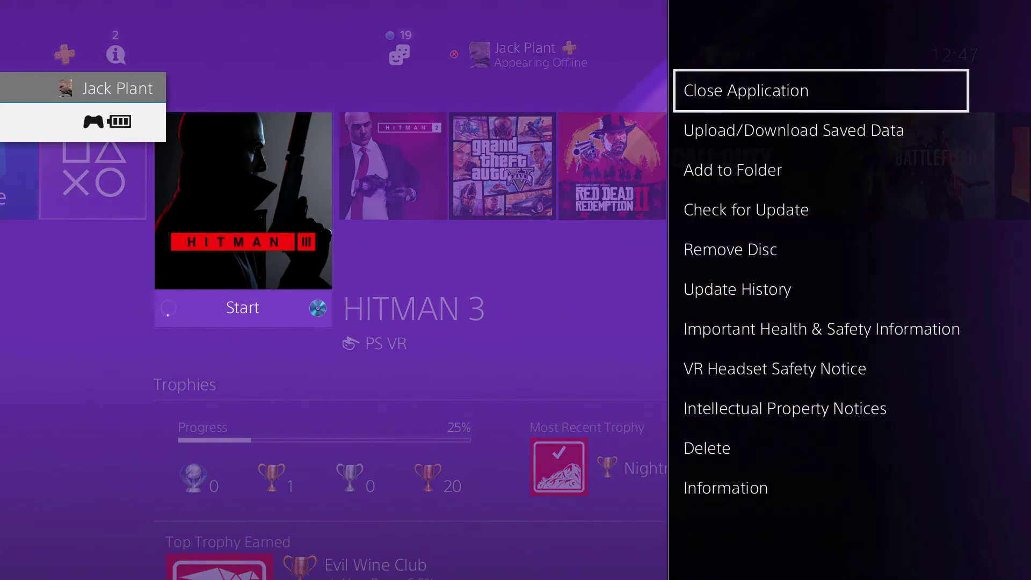
key("Return")
key("Return")
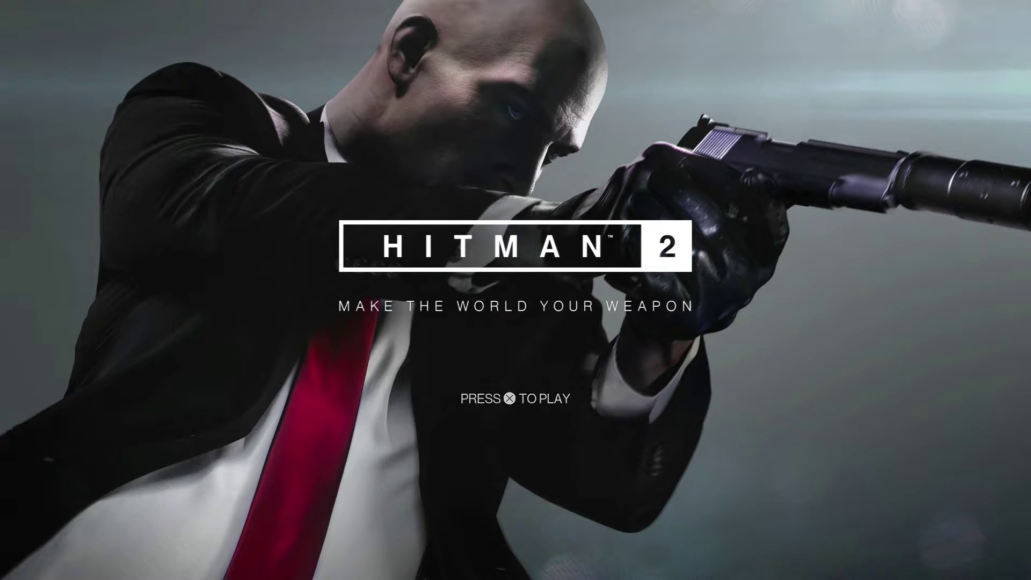
Start HITMAN 2, go to the Options section, and open IOI ACCOUNT settings.
key("Return")
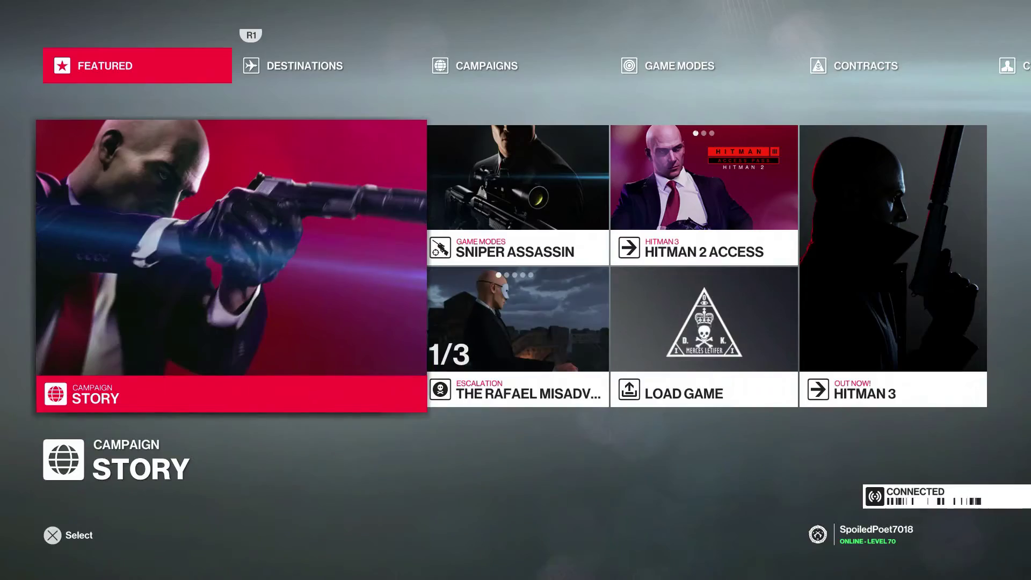
key("e")
key("e")
key("e")
key("e")
key("e")
key("e")
key("e")
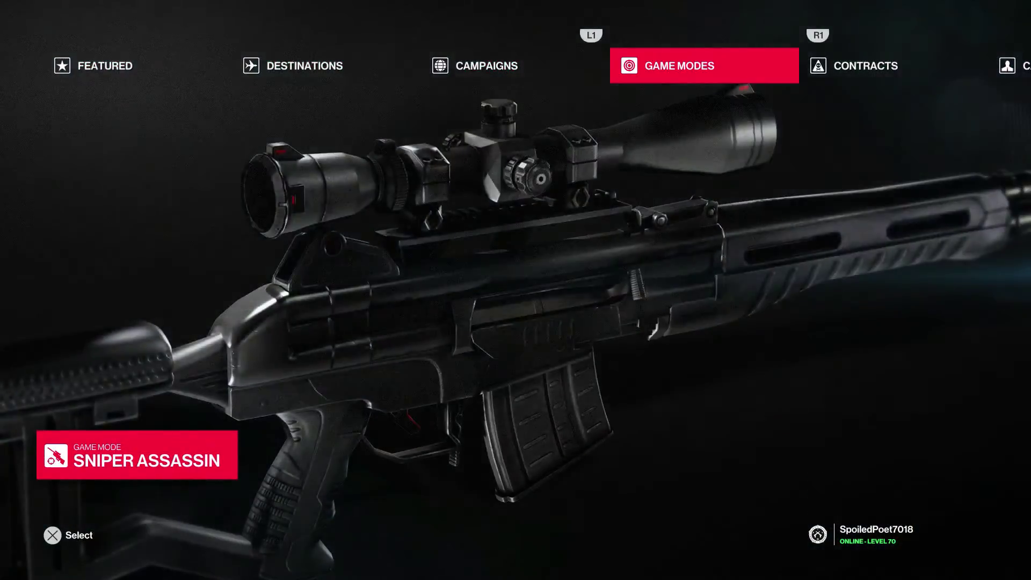
key("Down")
key("Down")
key("Down")
key("Down")
key("Down")
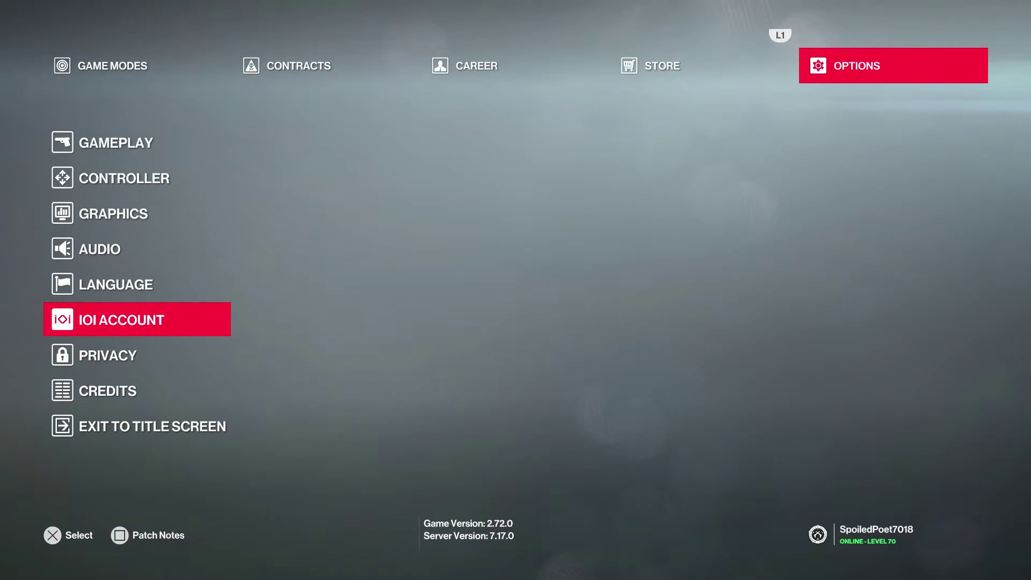
key("Up")
key("Down")
key("Up")
key("Down")
key("Down")
key("Up")
key("Return")
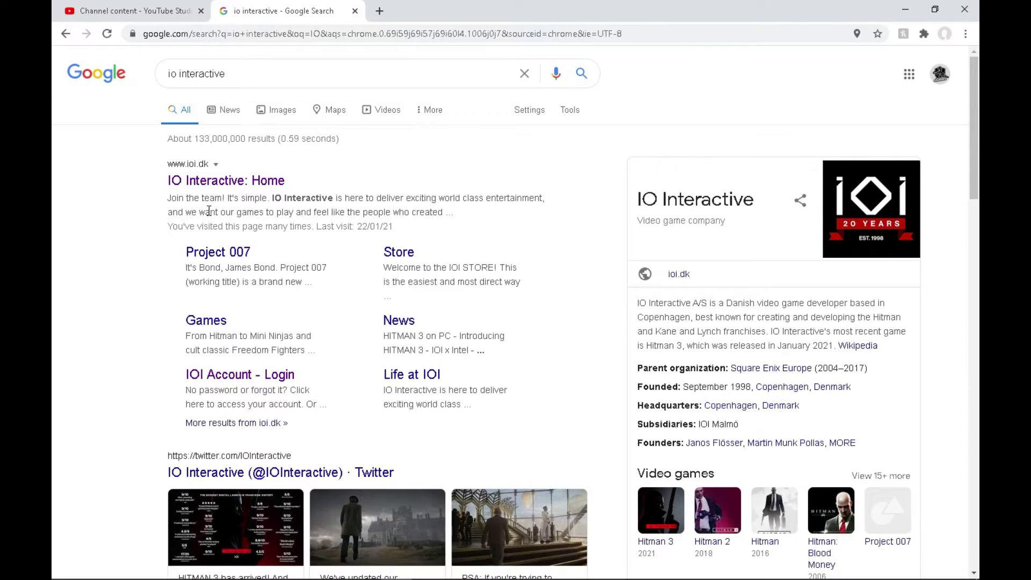
Open the 'IO Interactive: Home' result, then the IOI Account profile from the top navigation.
left_click(193, 183)
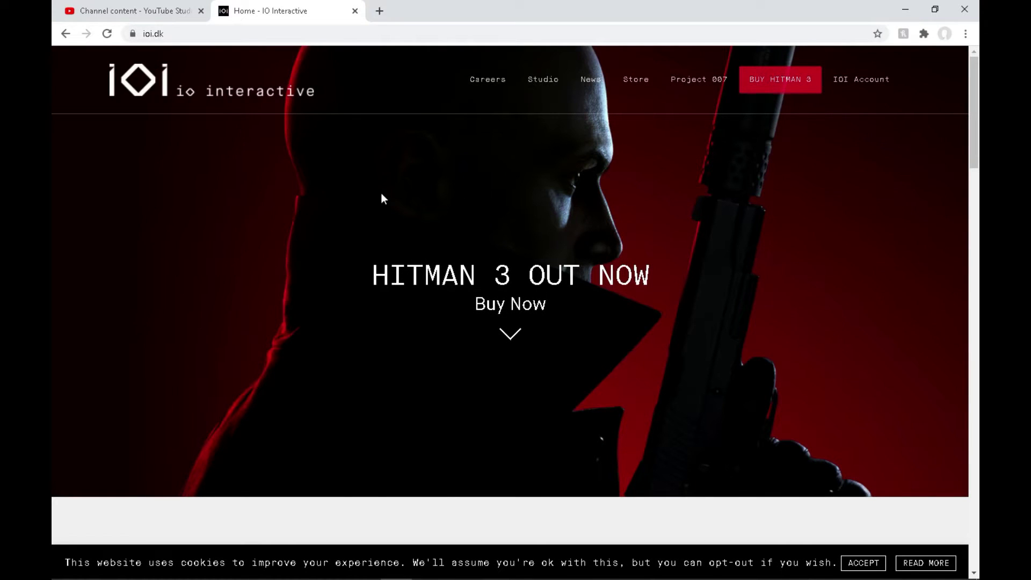
left_click(850, 81)
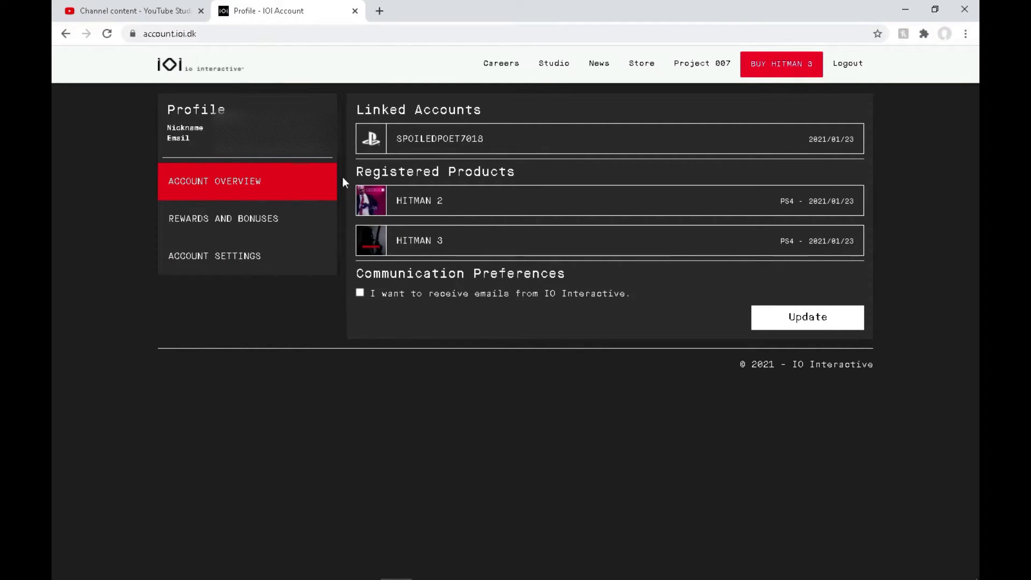
In Account Settings, delete the PlayStation entry under Linked Accounts.
left_click(216, 258)
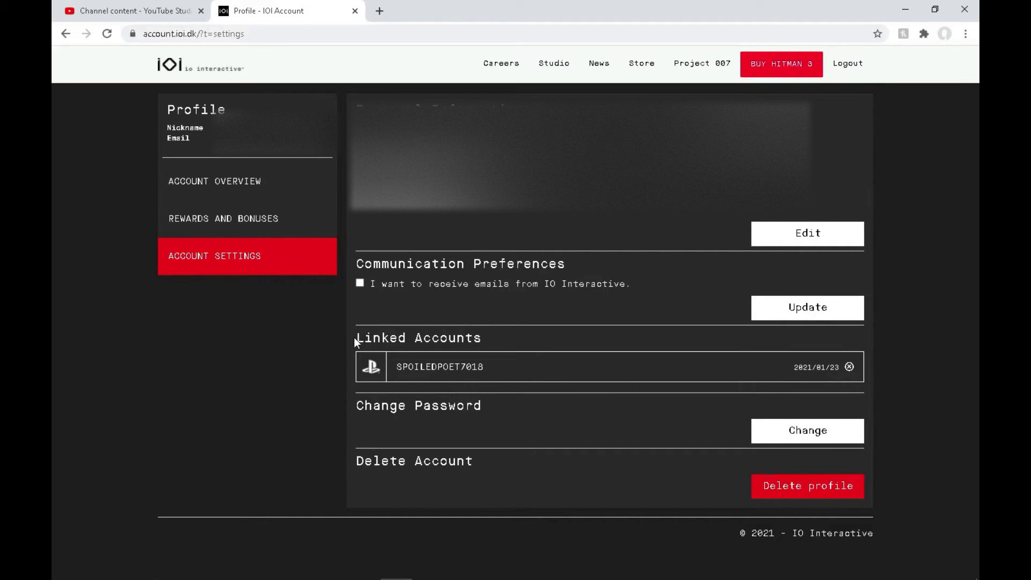
left_click_drag(355, 342, 525, 336)
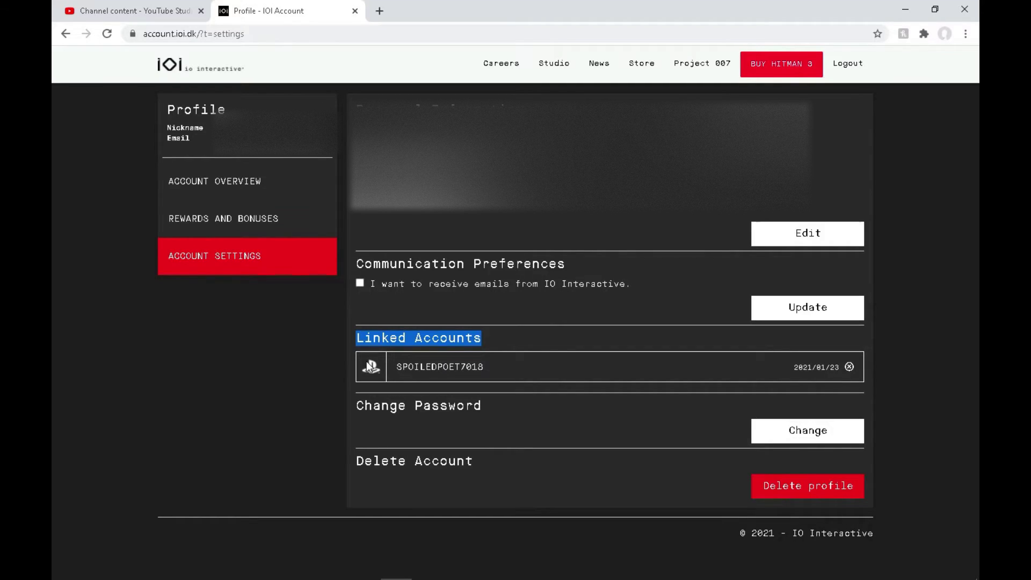
left_click_drag(392, 367, 569, 380)
left_click(569, 380)
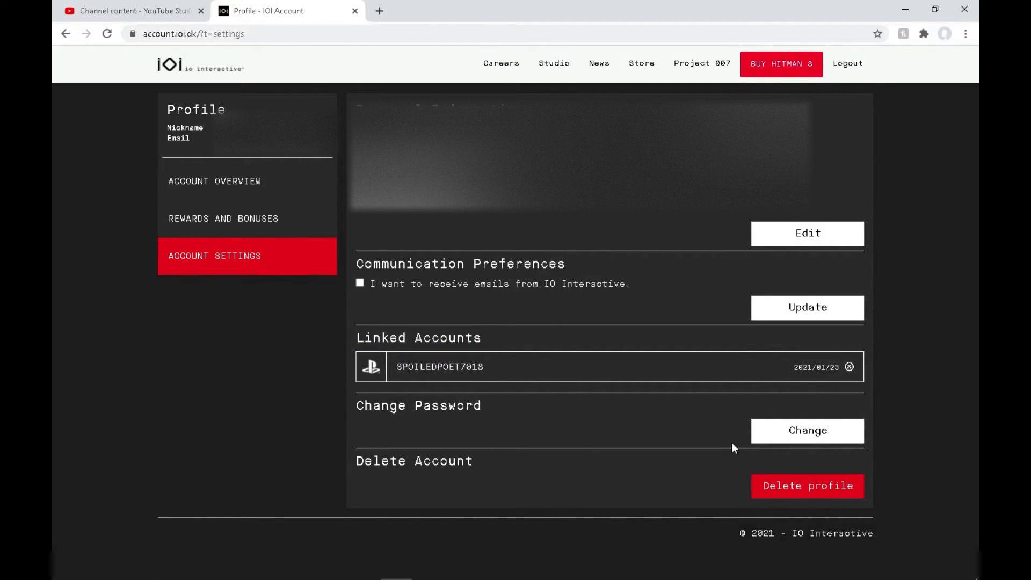
left_click(849, 369)
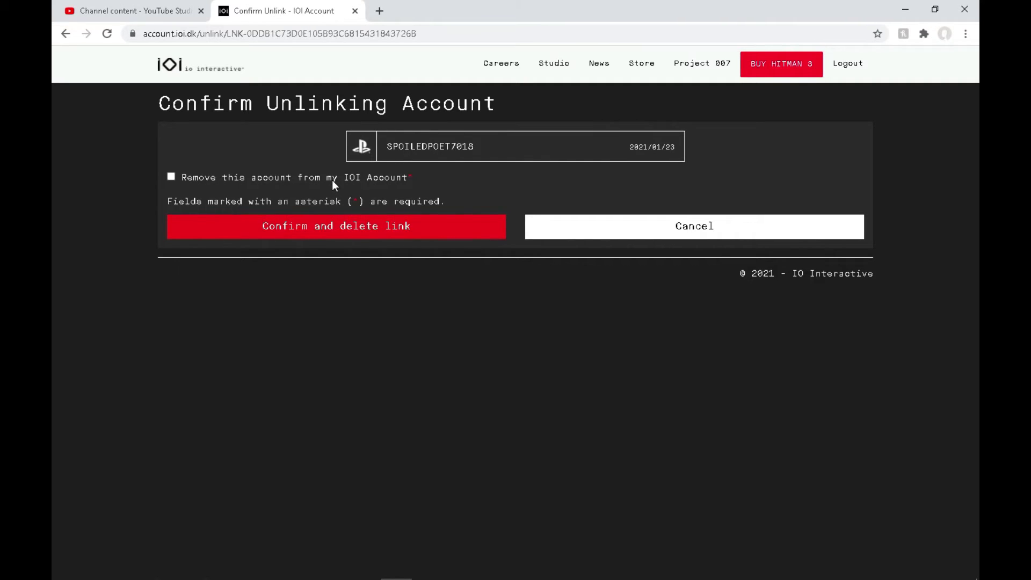
Tick 'Remove this account from my IOI Account' and confirm deleting the PlayStation link.
left_click(171, 177)
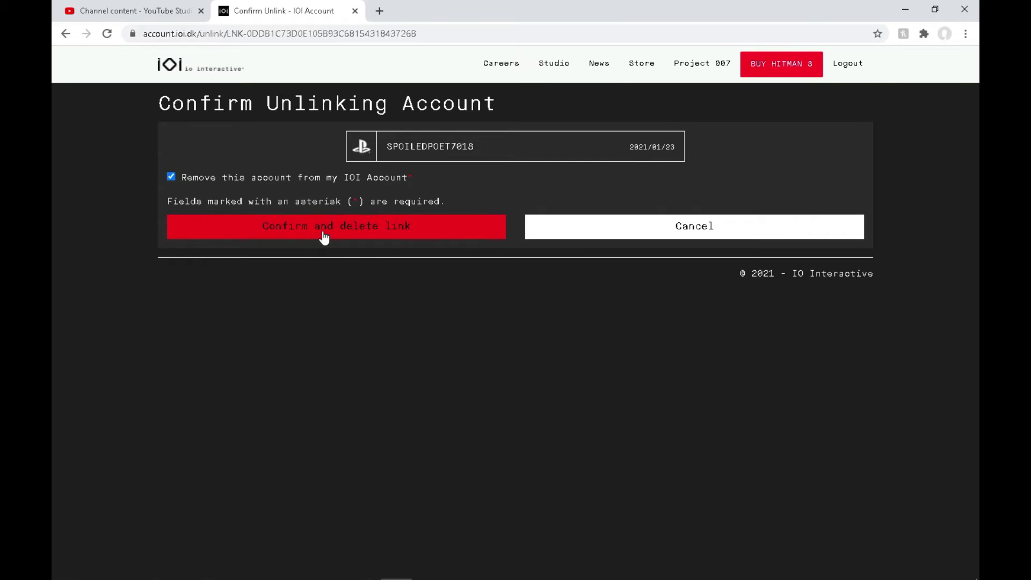
mouse_move(525, 532)
left_click(427, 566)
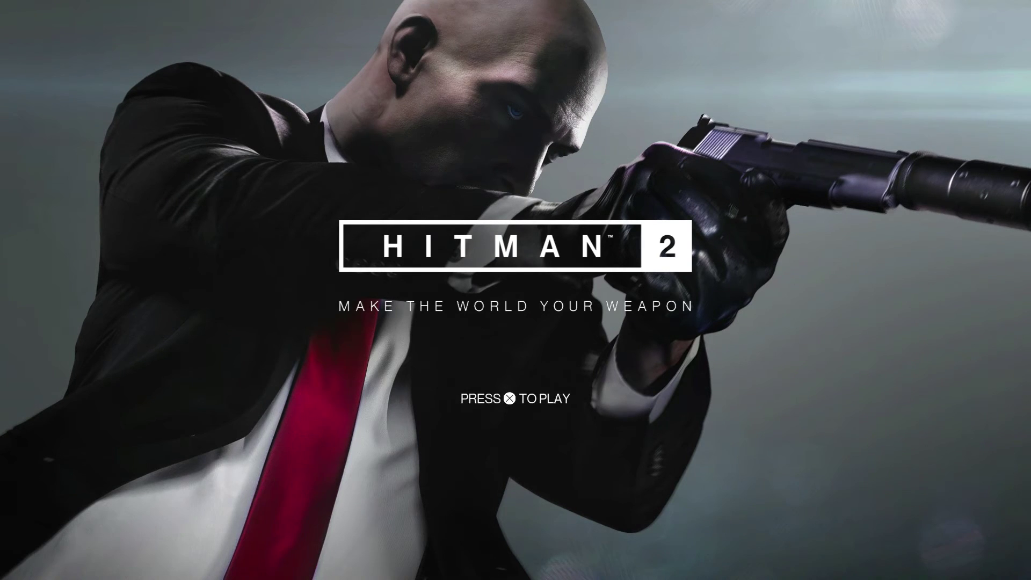
Start HITMAN 2, open Options > IOI Account showing No Email Found, and cancel Enter Email.
key("Return")
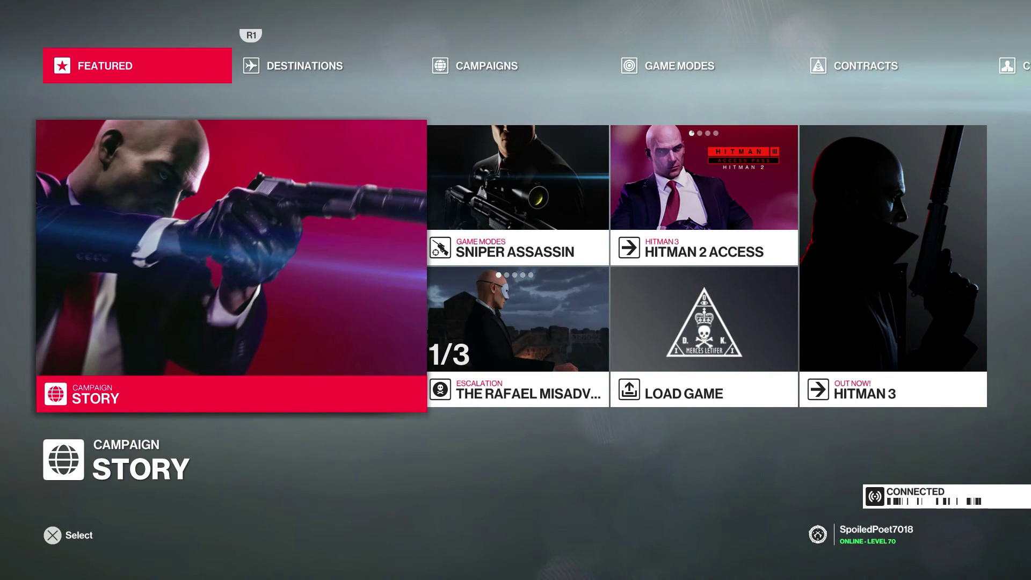
key("e")
key("e")
key("e")
key("e")
key("e")
key("e")
key("e")
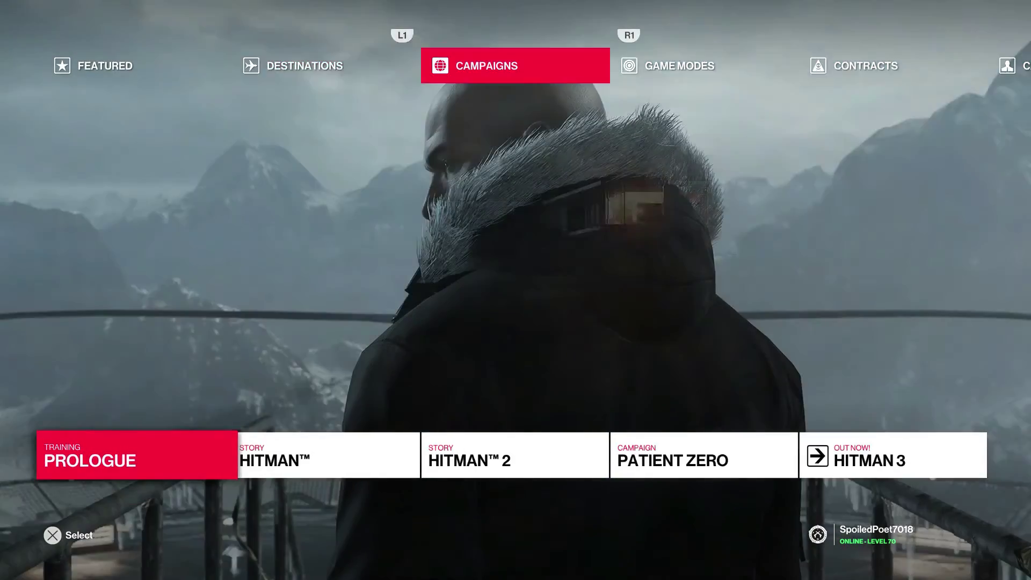
key("Down")
key("Down")
key("Down")
key("Down")
key("Down")
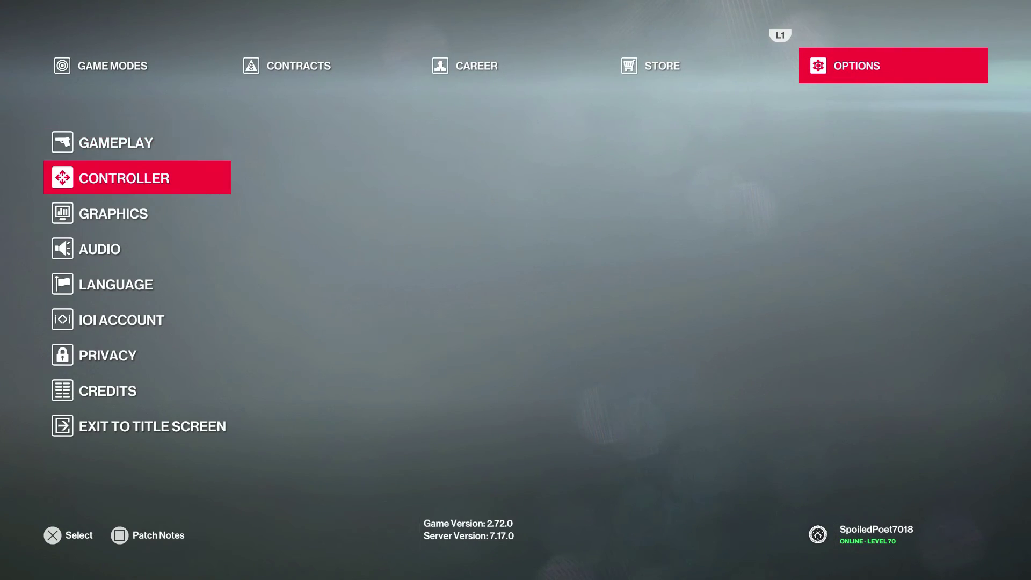
key("Return")
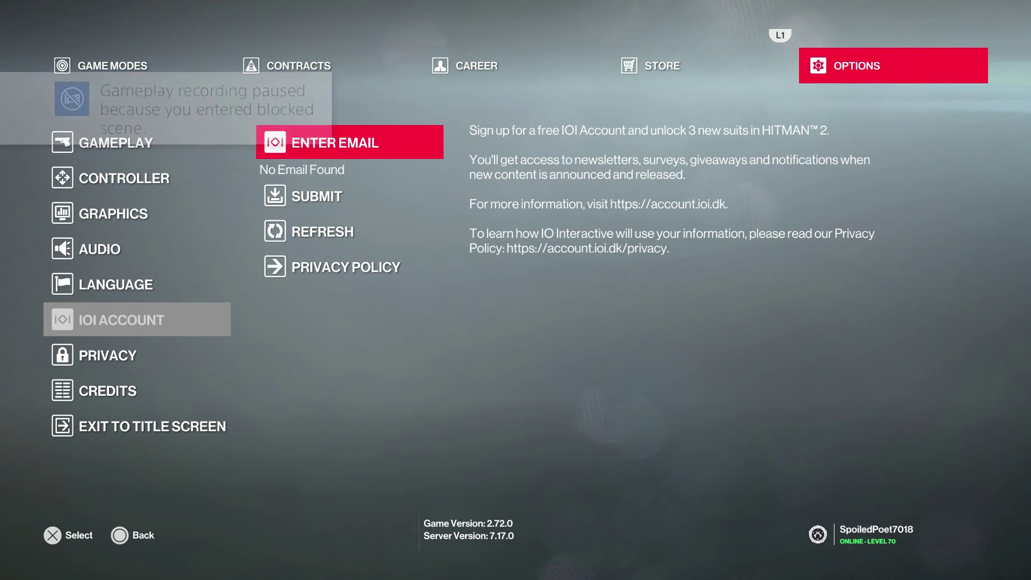
key("Return")
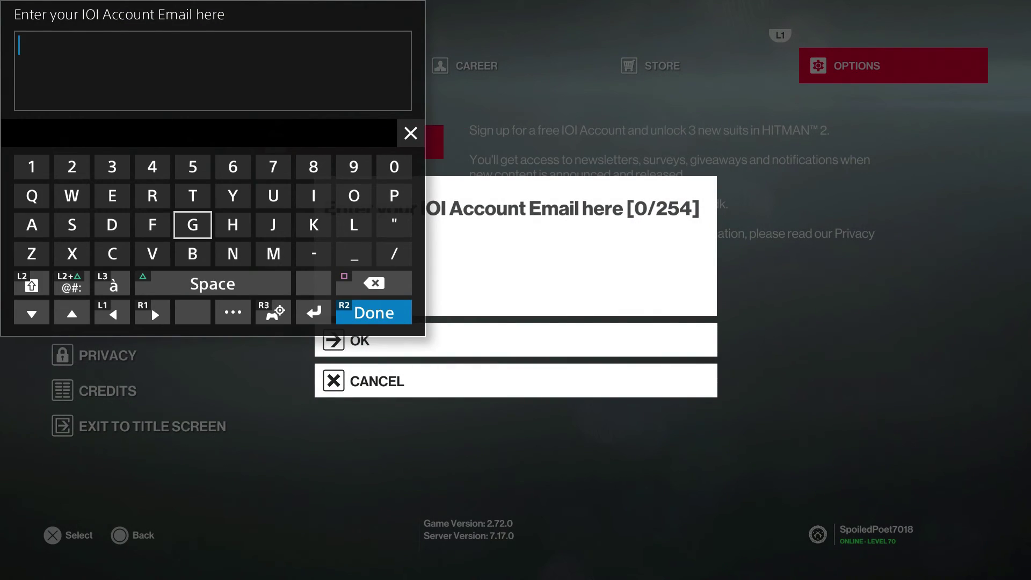
key("Escape")
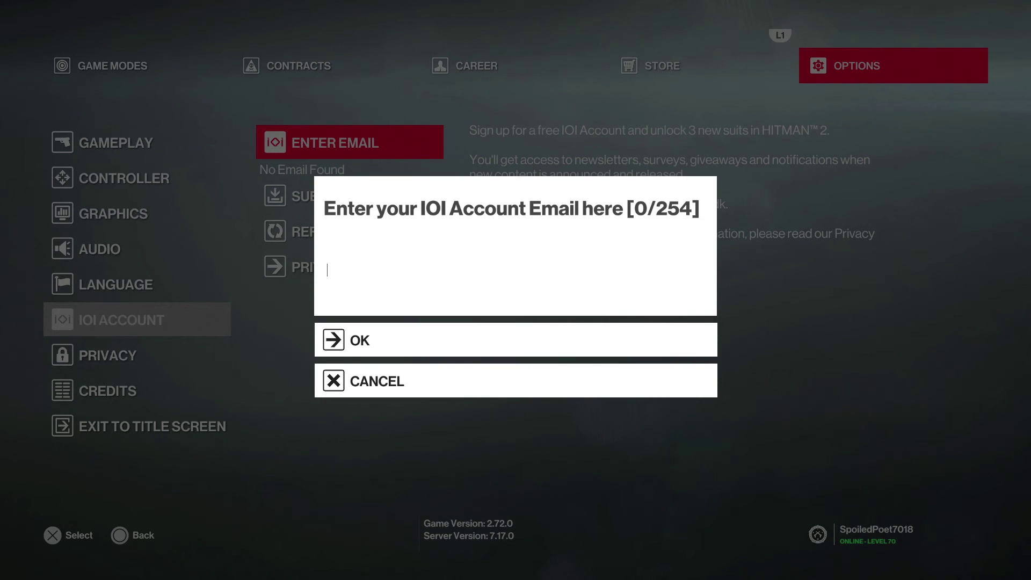
key("Return")
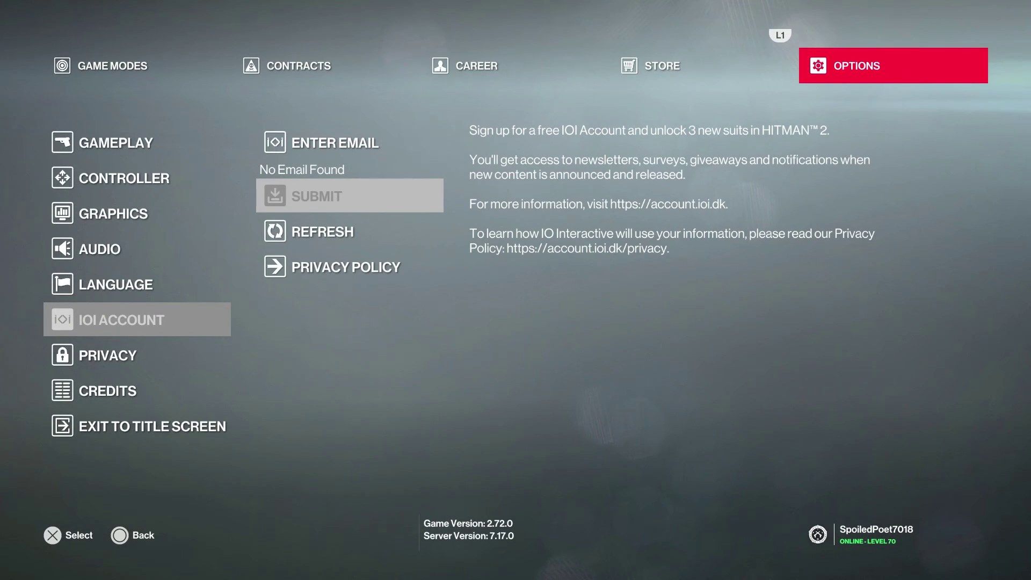